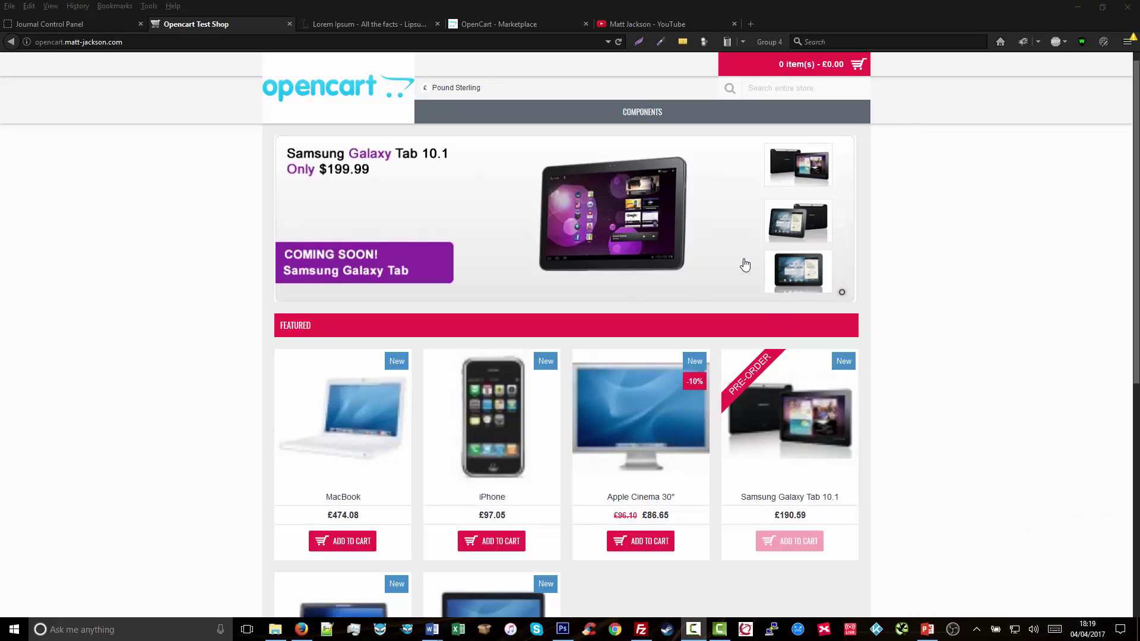
- Open the store's Components category and inspect its index.php?route= web address
left_click(618, 114)
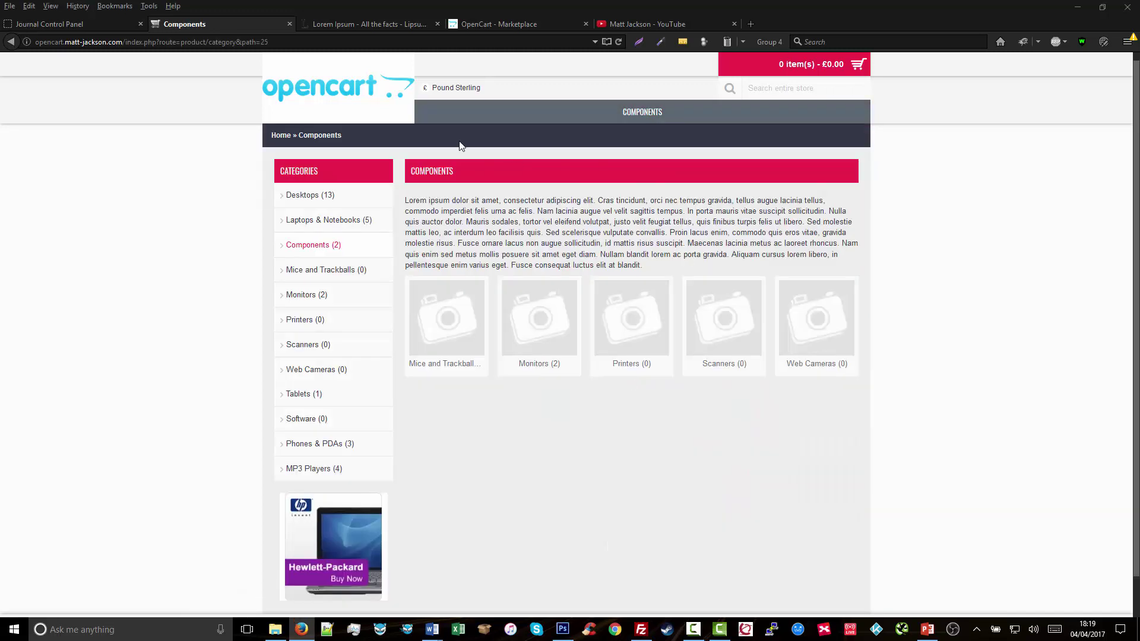
left_click(314, 42)
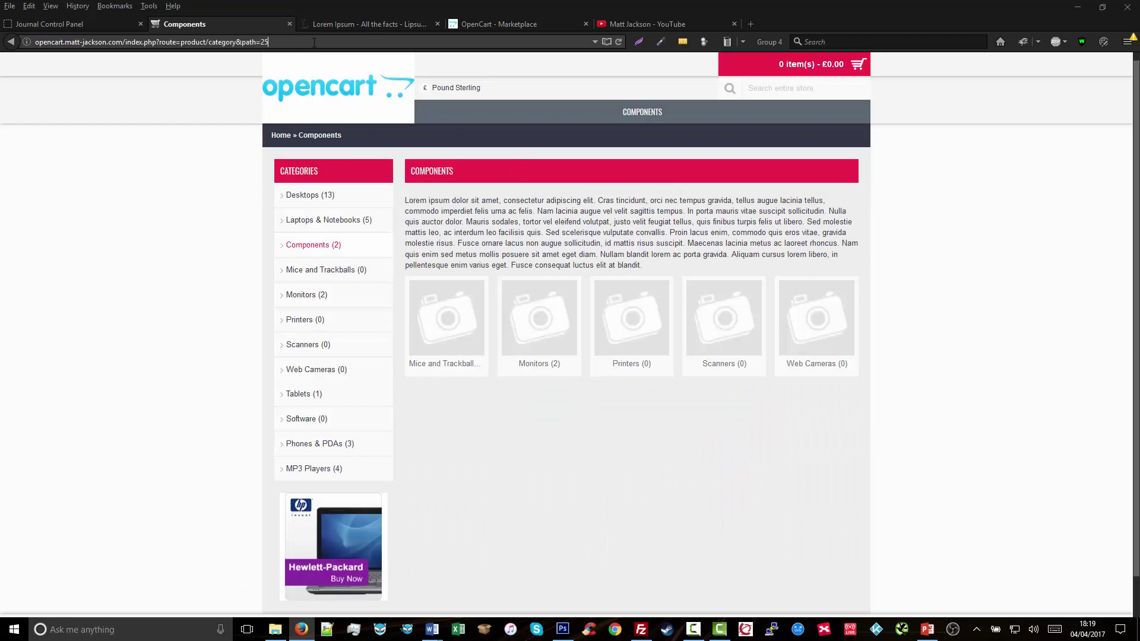
left_click_drag(287, 43, 123, 43)
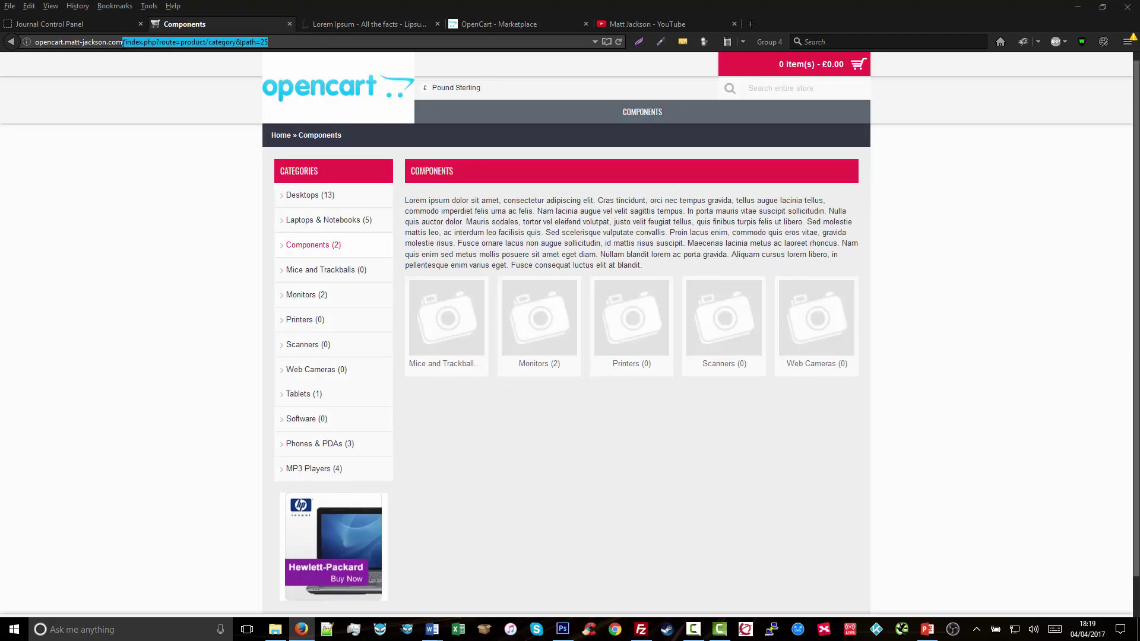
left_click(132, 42)
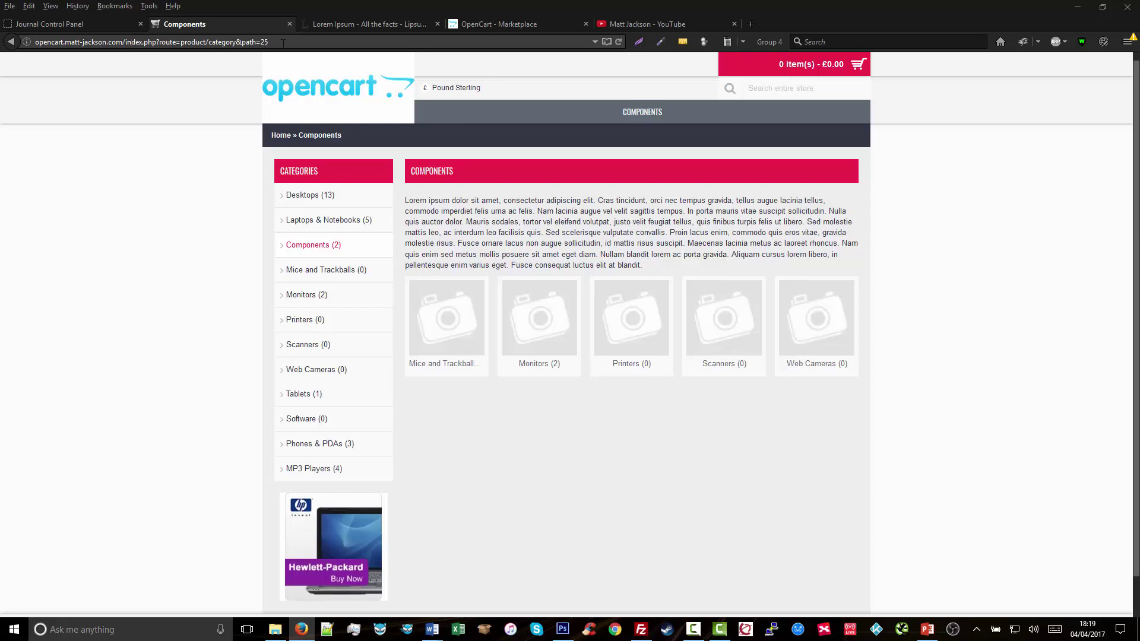
left_click_drag(283, 43, 125, 42)
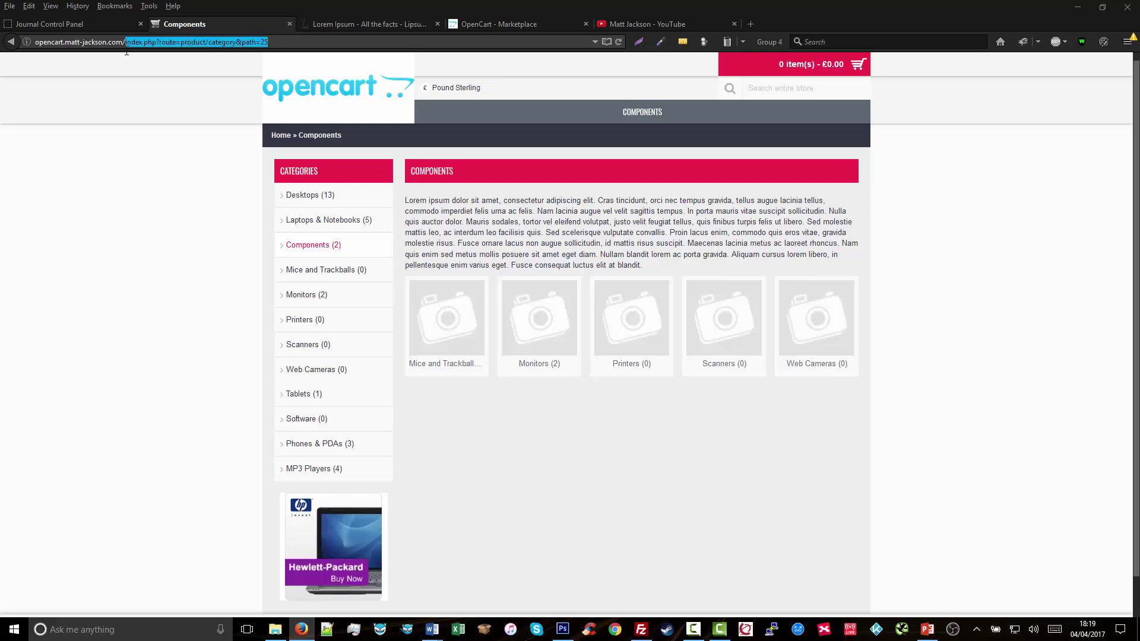
left_click(159, 42)
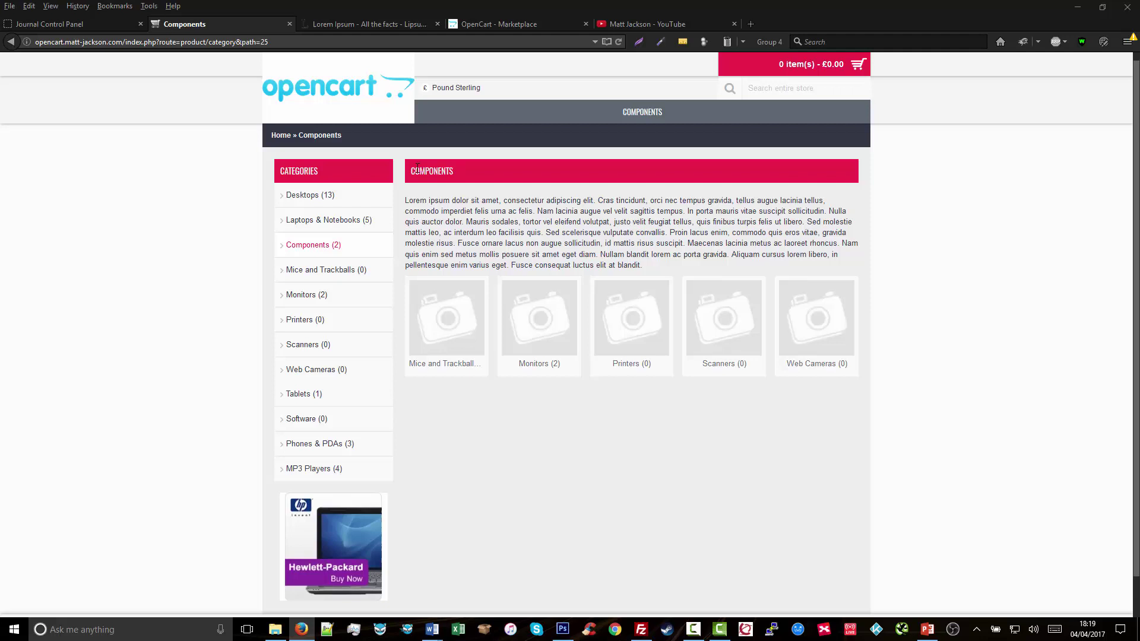
left_click_drag(411, 173, 458, 176)
left_click(458, 176)
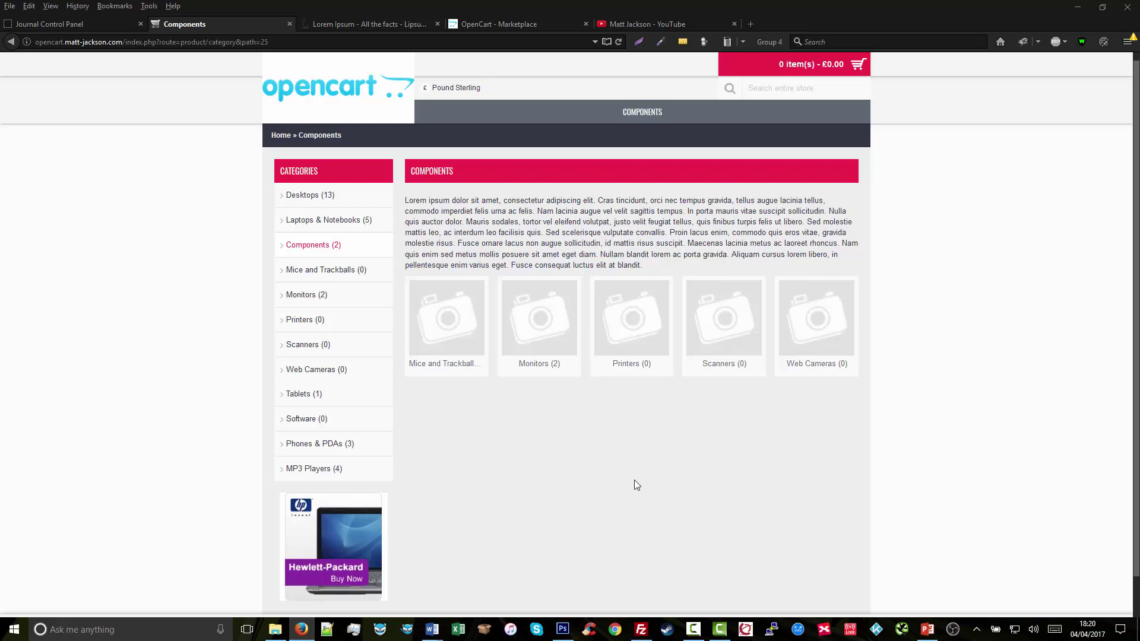
- In FileZilla's remote opencart folder, remove the .txt extension from .htaccess.txt
left_click(642, 629)
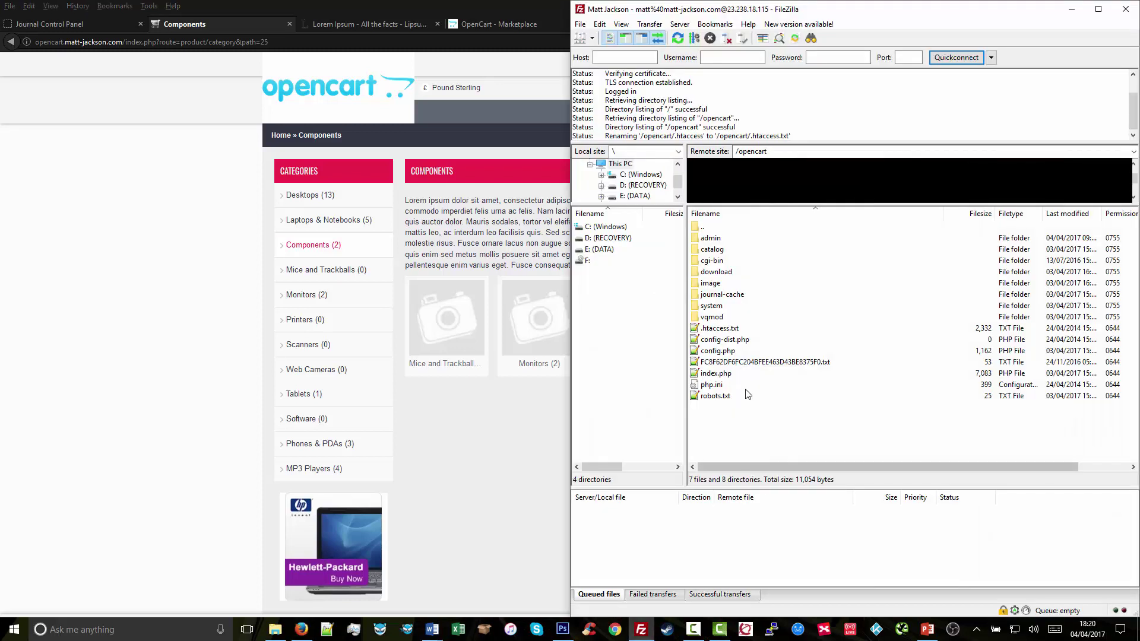
left_click(730, 330)
left_click(735, 330)
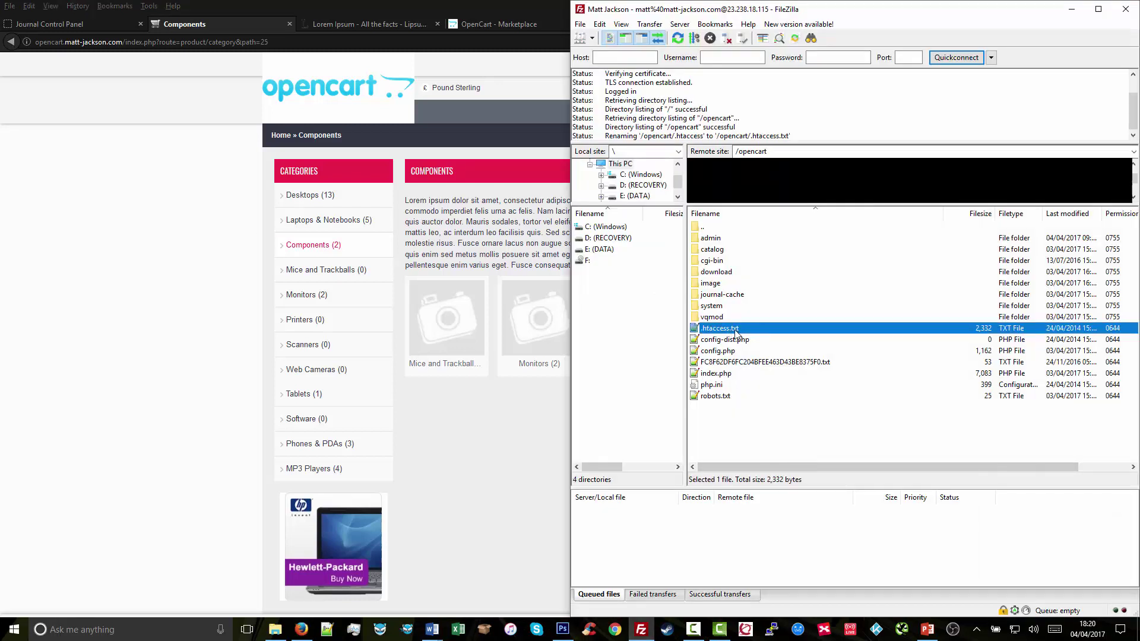
left_click_drag(730, 329, 741, 329)
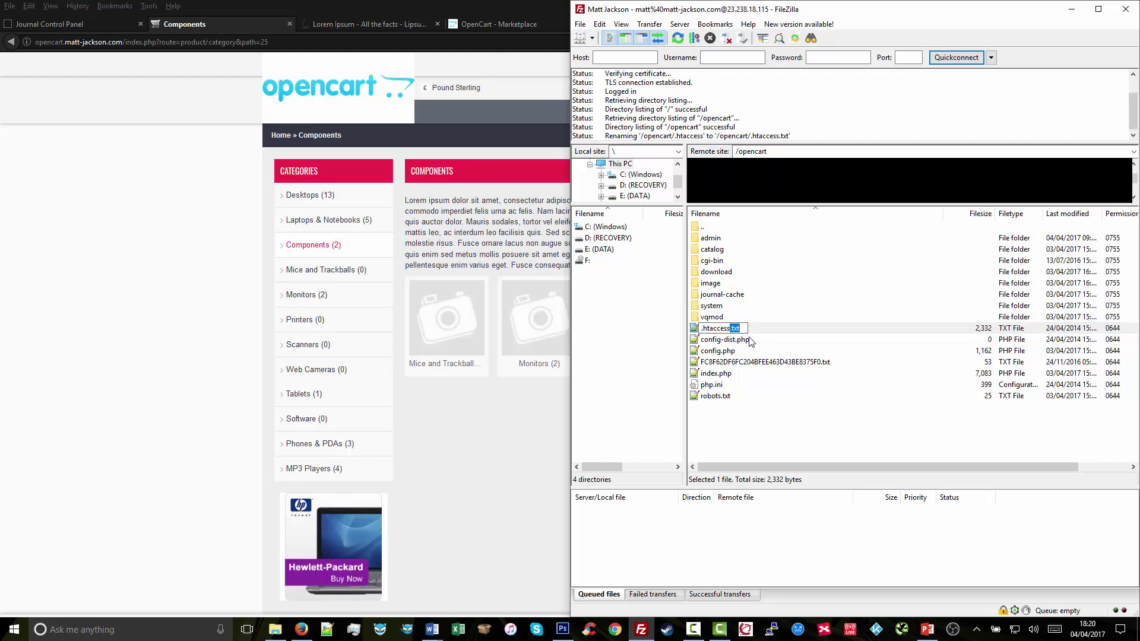
key("BackSpace")
key("BackSpace")
key("Return")
left_click(754, 432)
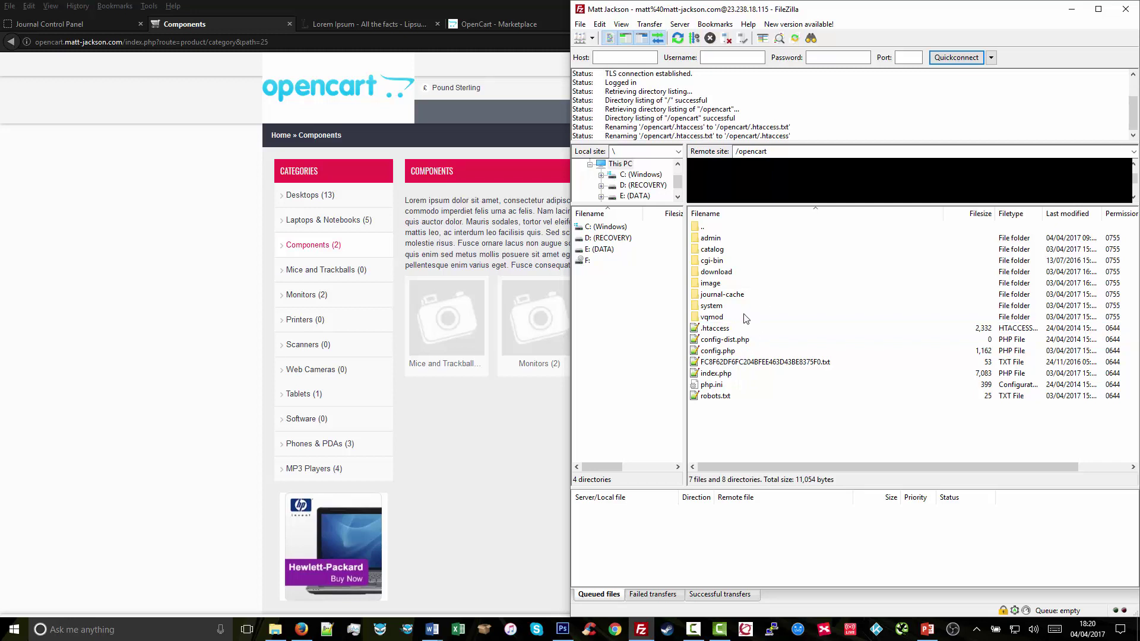
- Set Use SEO URL's to Yes on the Opencart Test Shop store's Server tab and save
left_click(428, 259)
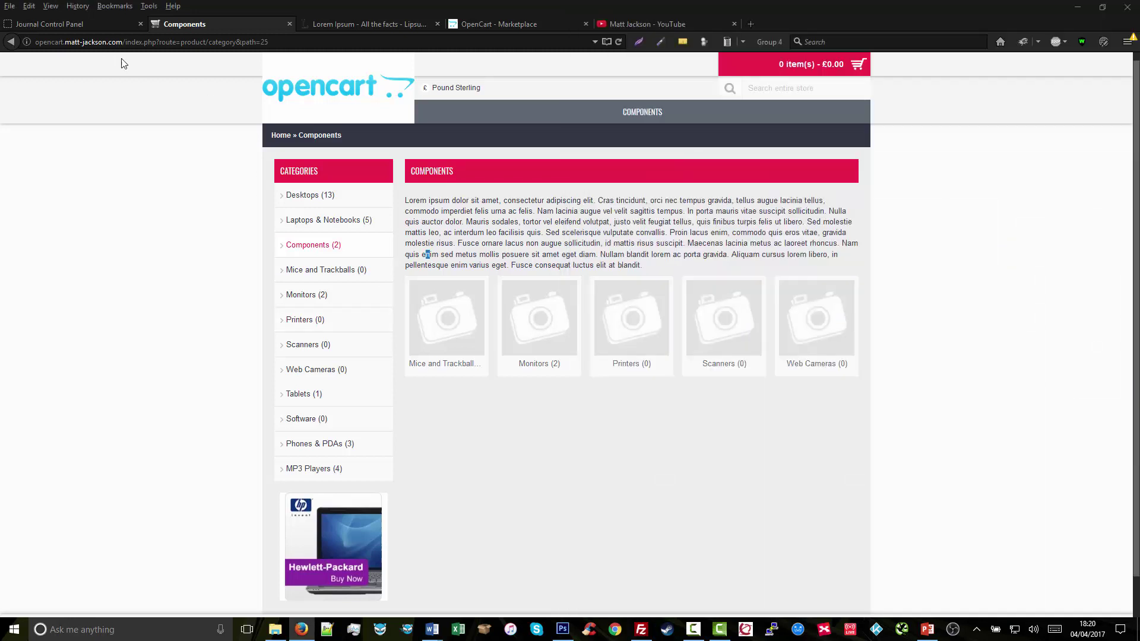
left_click(84, 24)
mouse_move(226, 96)
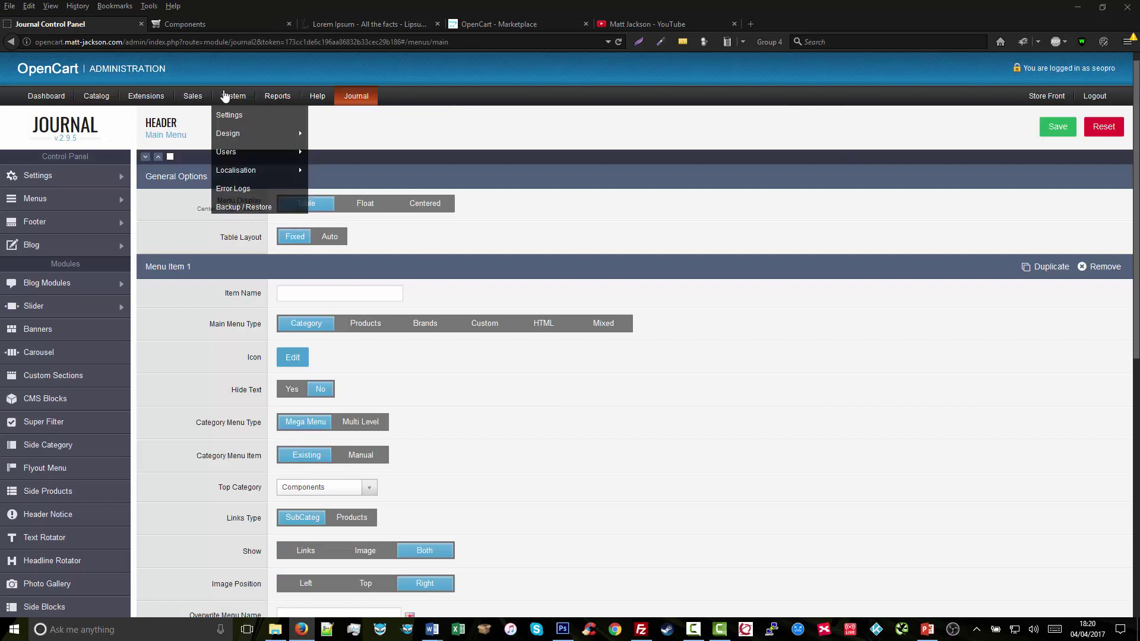
left_click(237, 119)
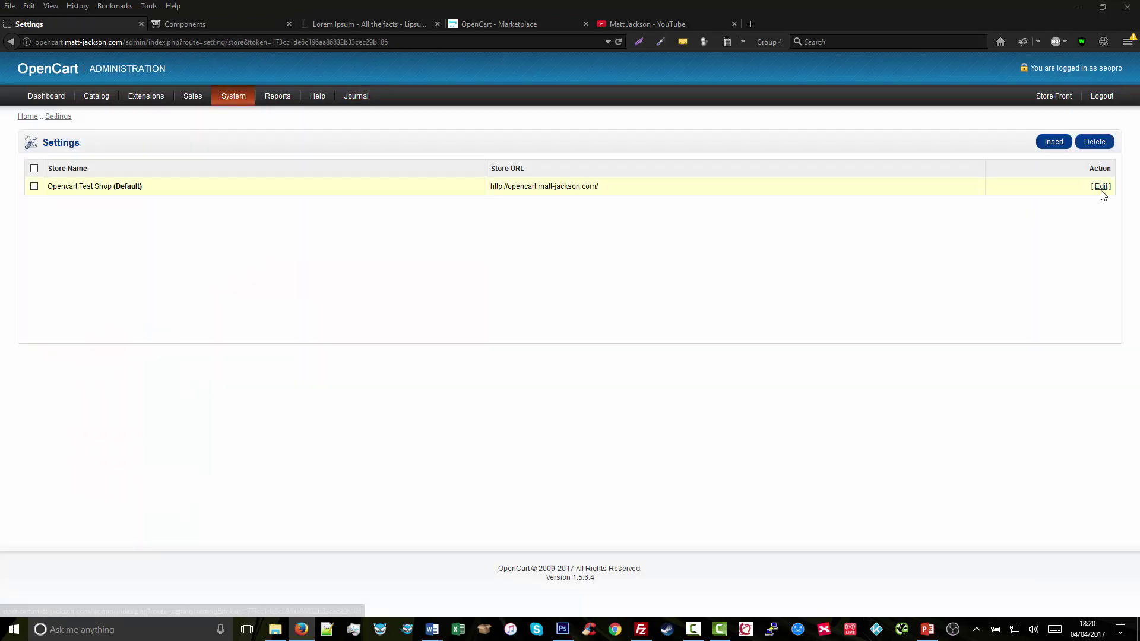
left_click(1101, 189)
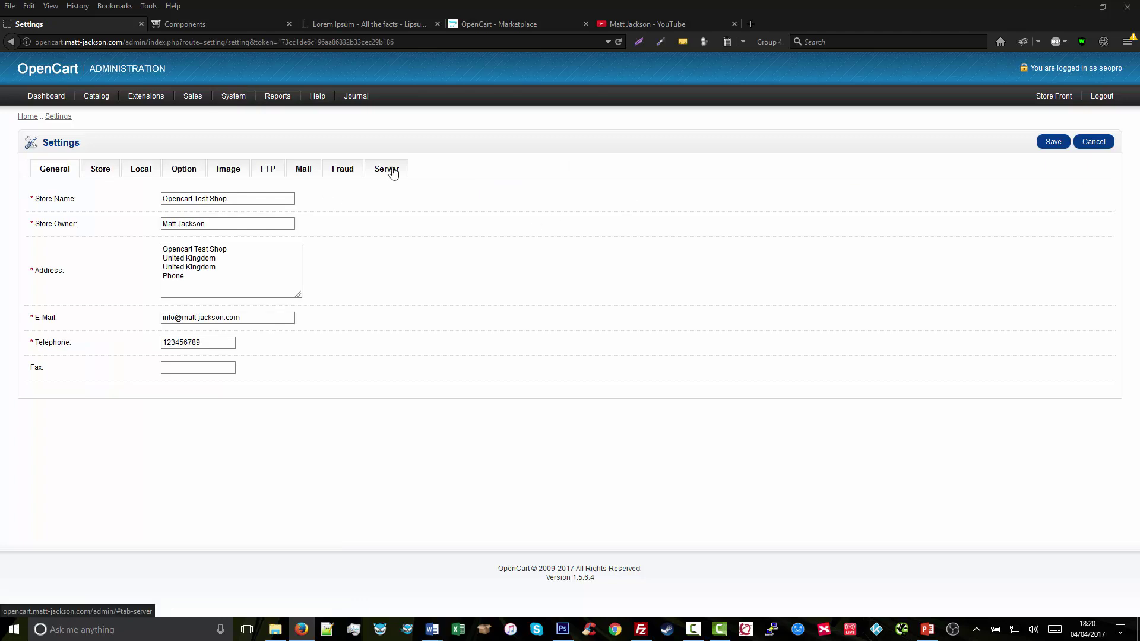
left_click(391, 172)
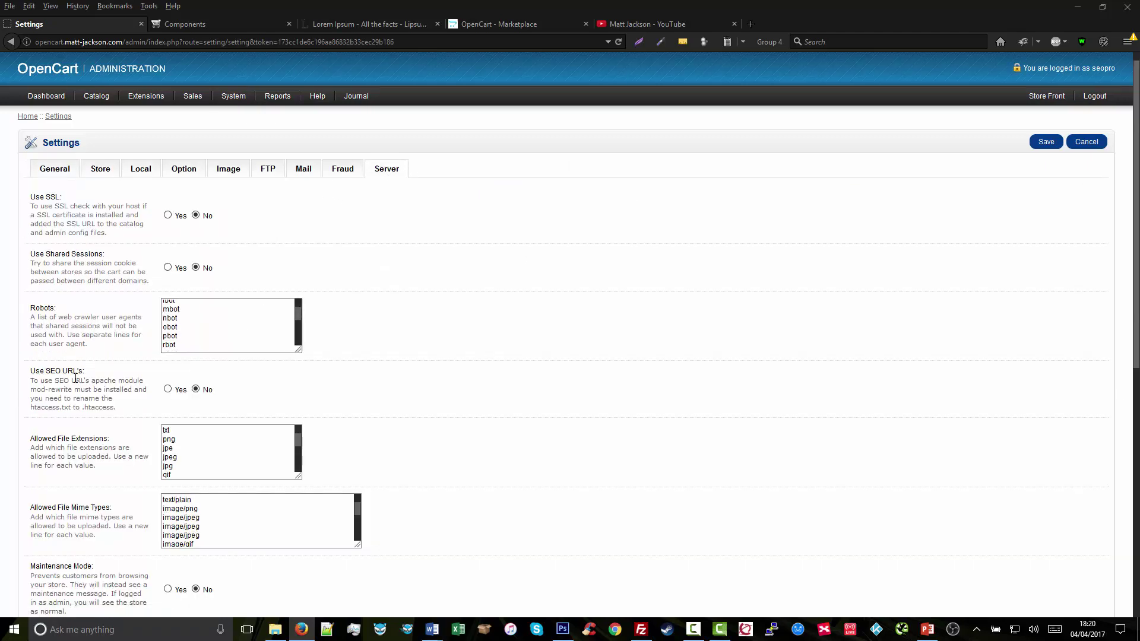
left_click_drag(84, 373, 50, 372)
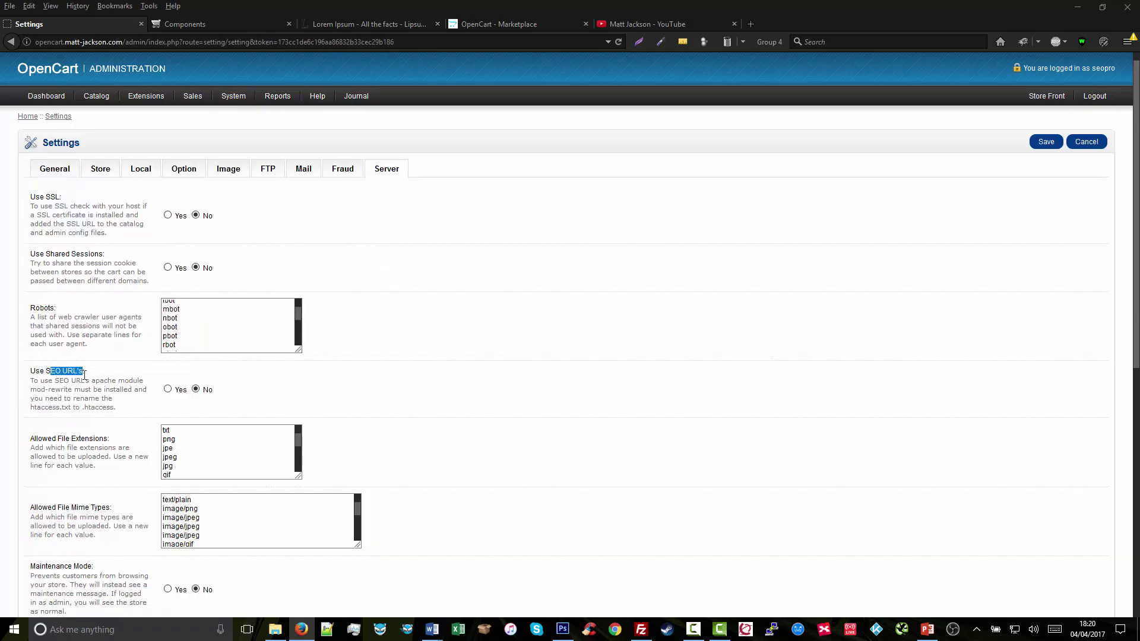
left_click(167, 389)
left_click(1038, 151)
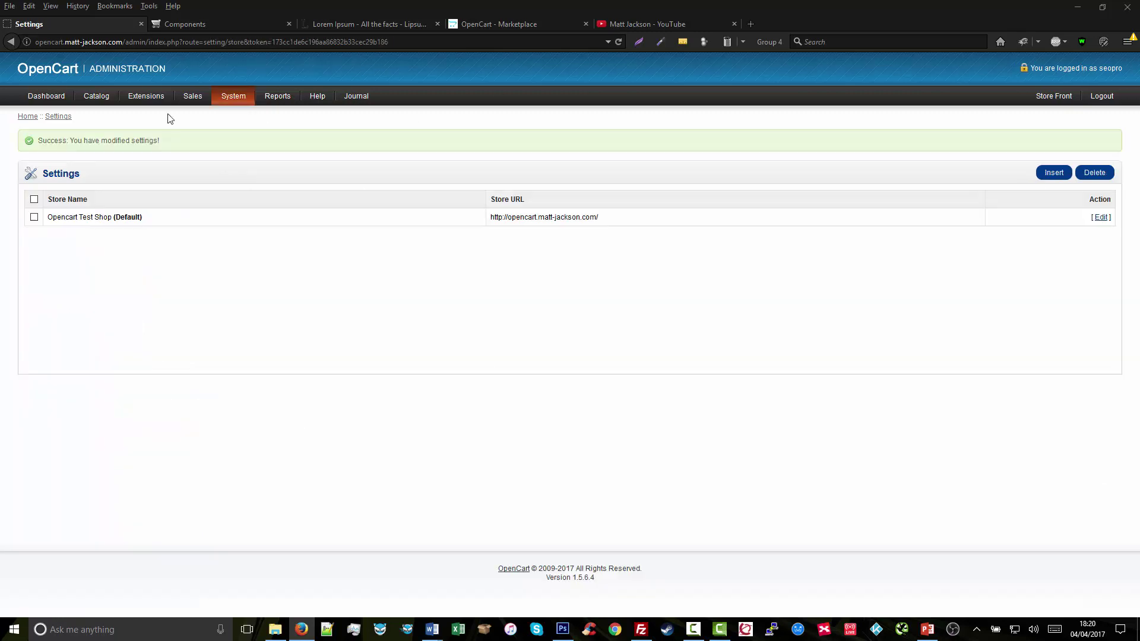
- Open the Components category for editing on its Data tab
mouse_move(102, 95)
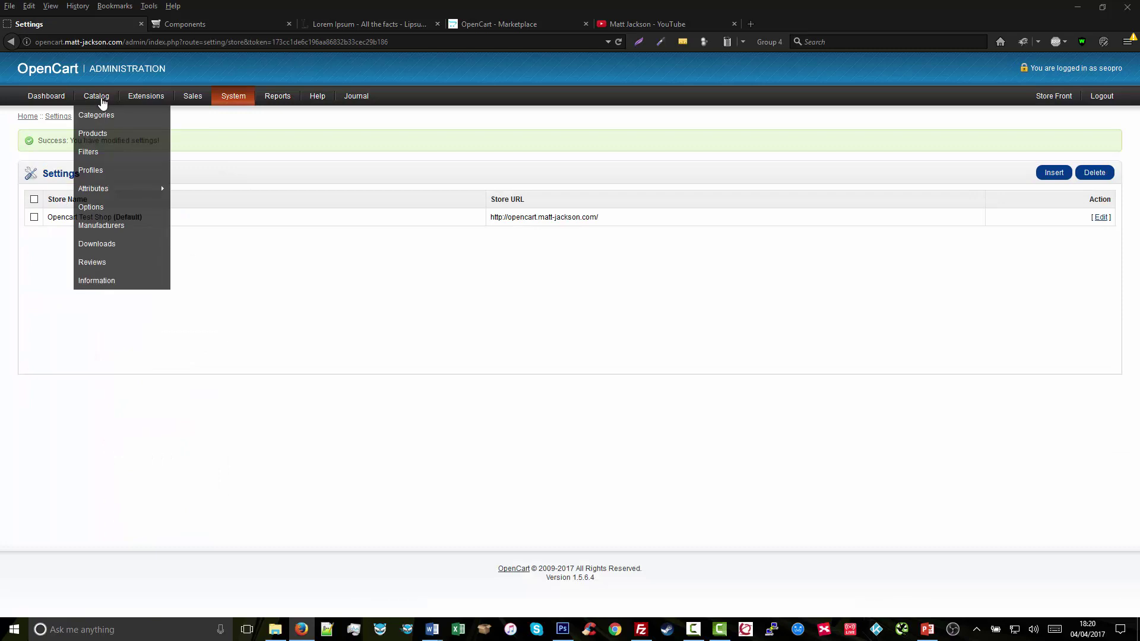
left_click(107, 114)
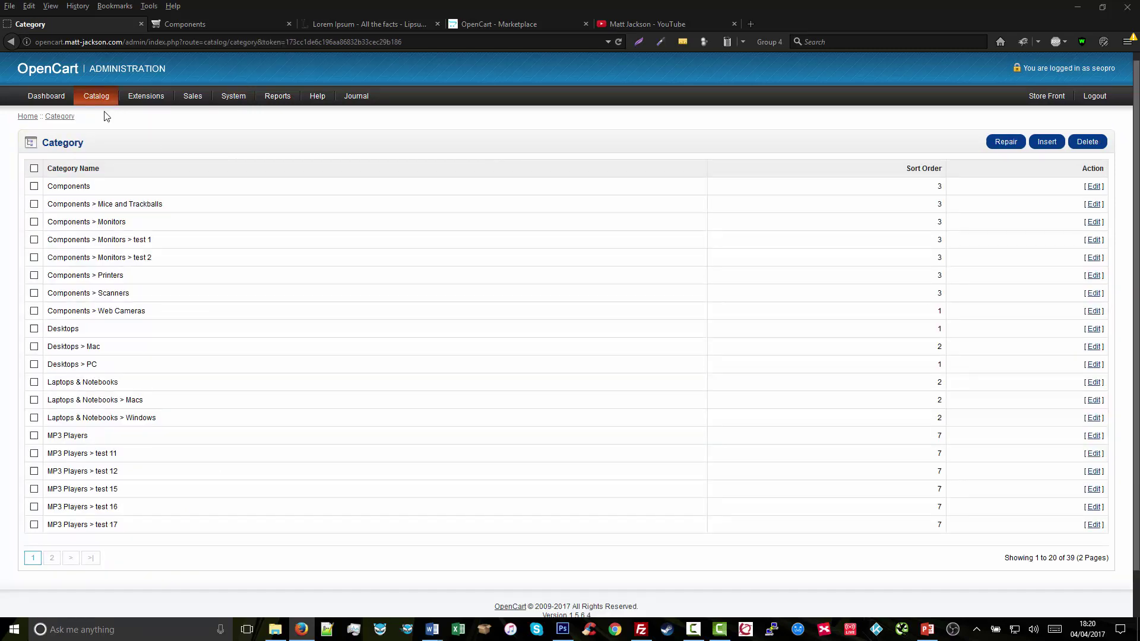
left_click(99, 116)
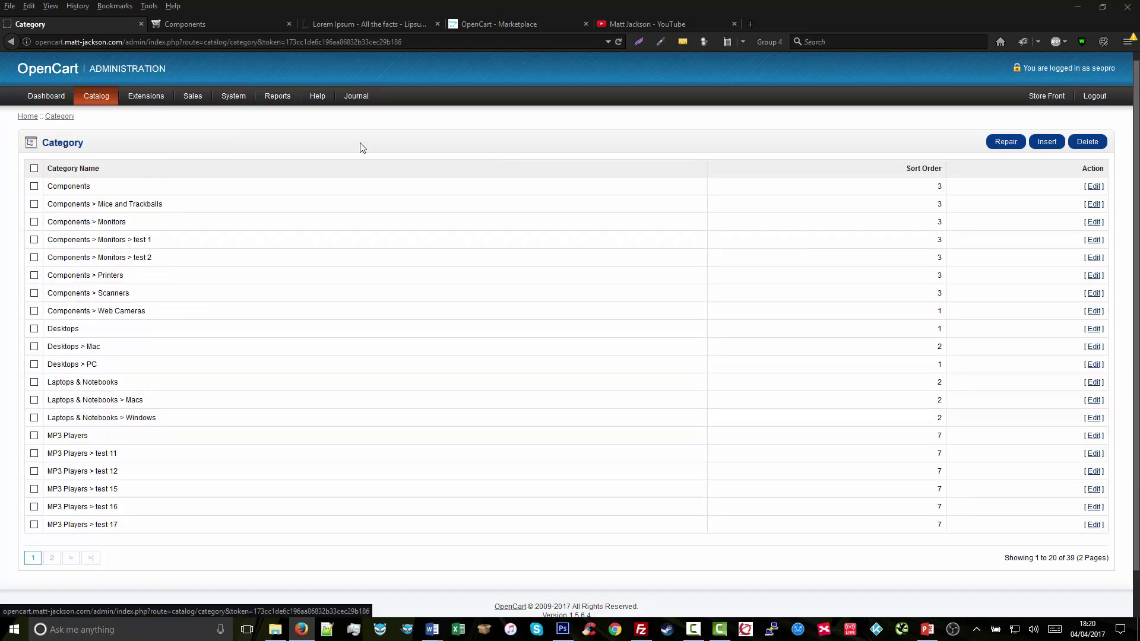
left_click(1094, 186)
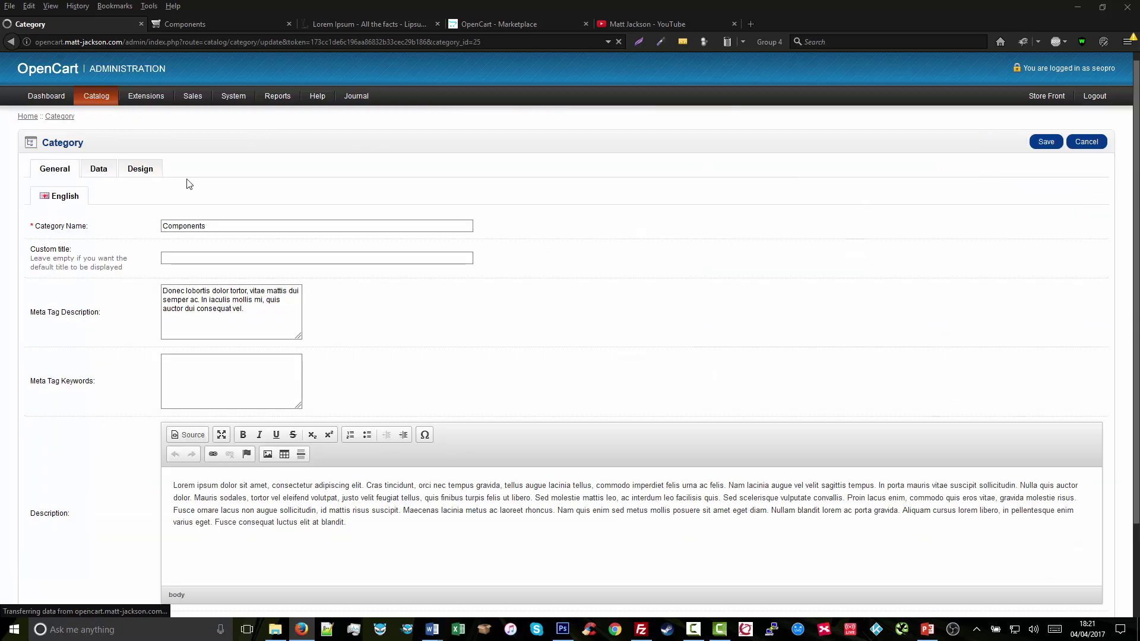
left_click(101, 171)
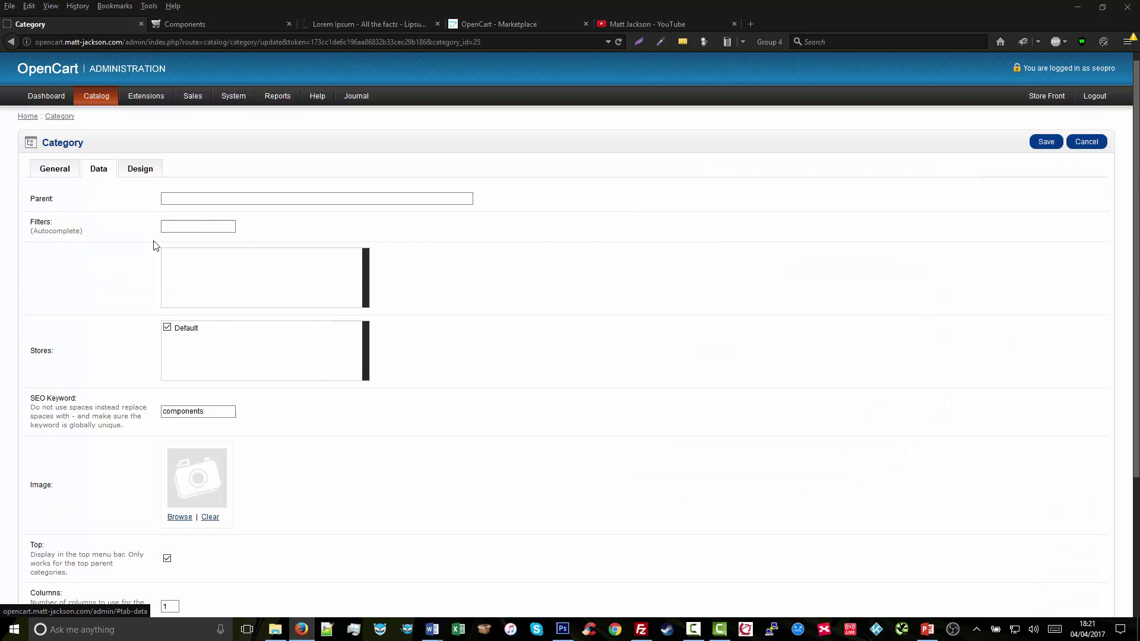
- Confirm the SEO keyword 'components', save the category, and reload the storefront Components page
left_click(222, 413)
left_click_drag(221, 412, 144, 414)
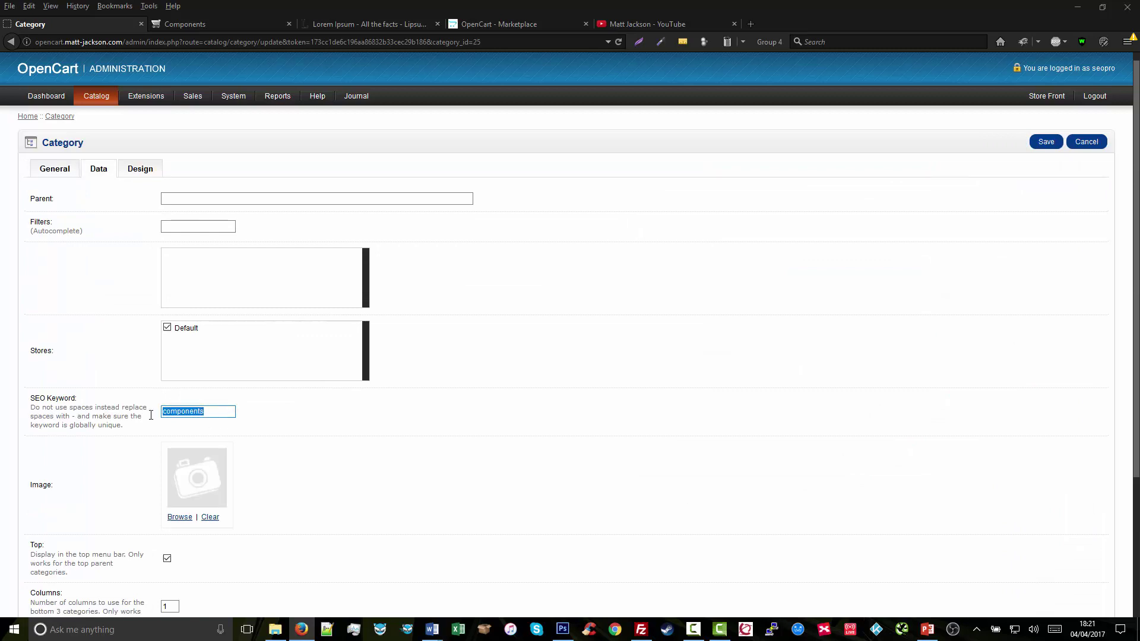
left_click(143, 414)
left_click(1046, 143)
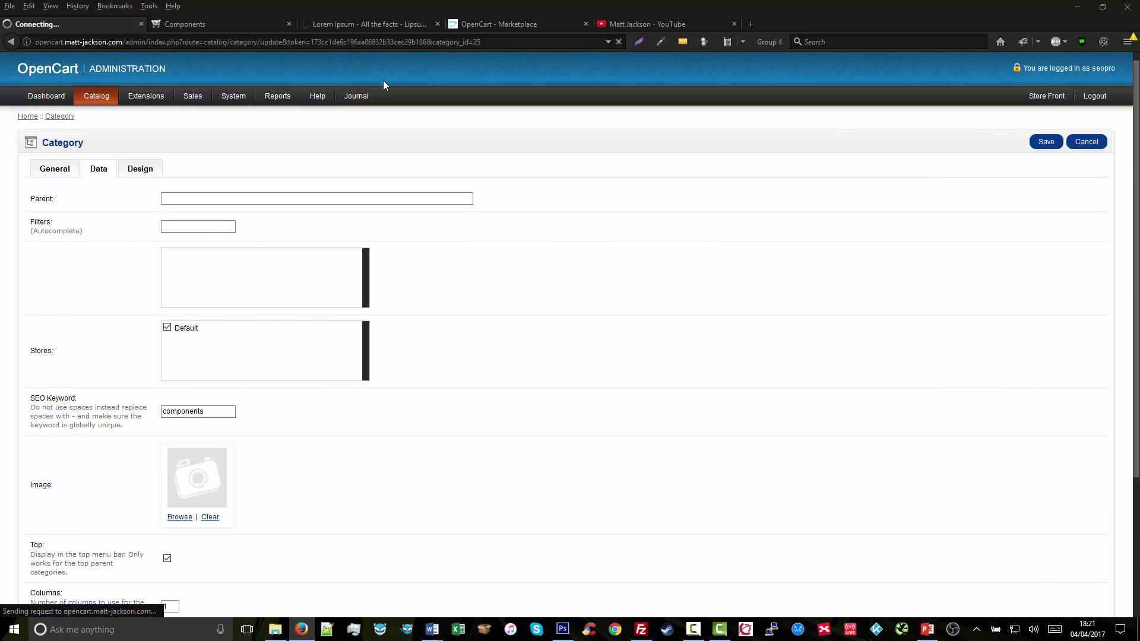
left_click(234, 26)
left_click(609, 111)
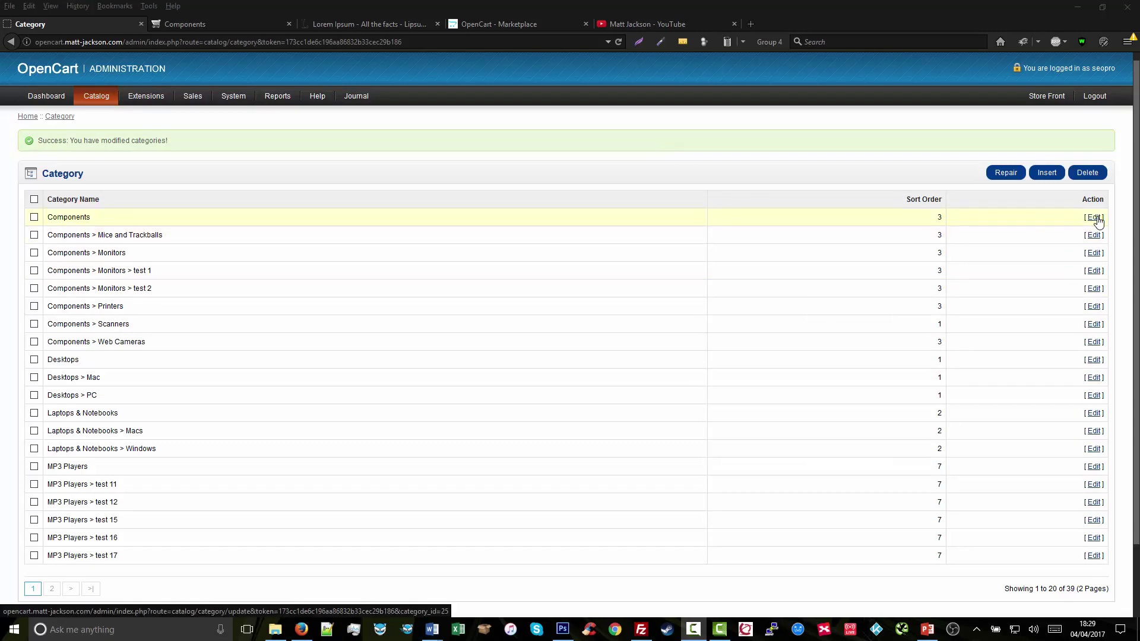
- Reopen Components, review its lorem ipsum Meta Tag Description, and save it again
mouse_move(96, 97)
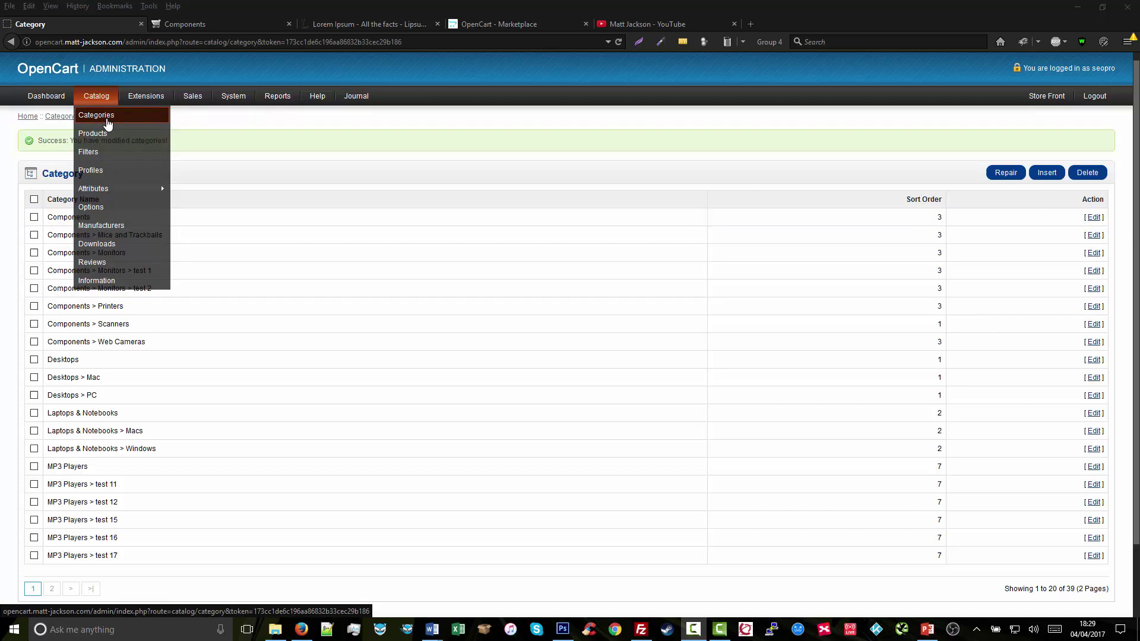
left_click(1095, 218)
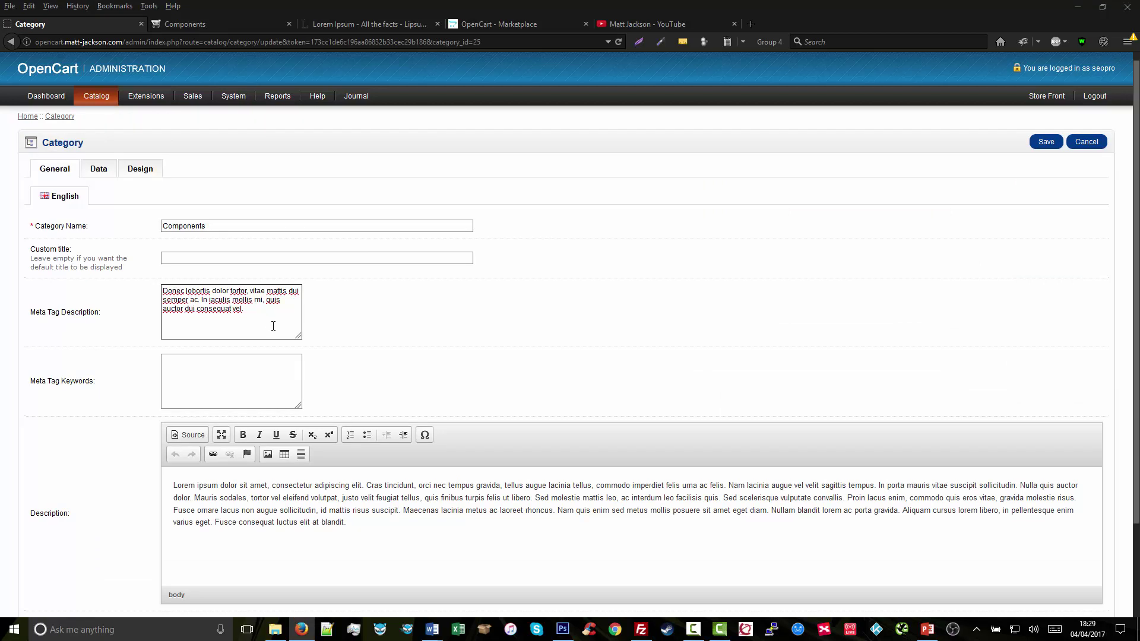
left_click_drag(270, 322, 194, 300)
left_click(1047, 141)
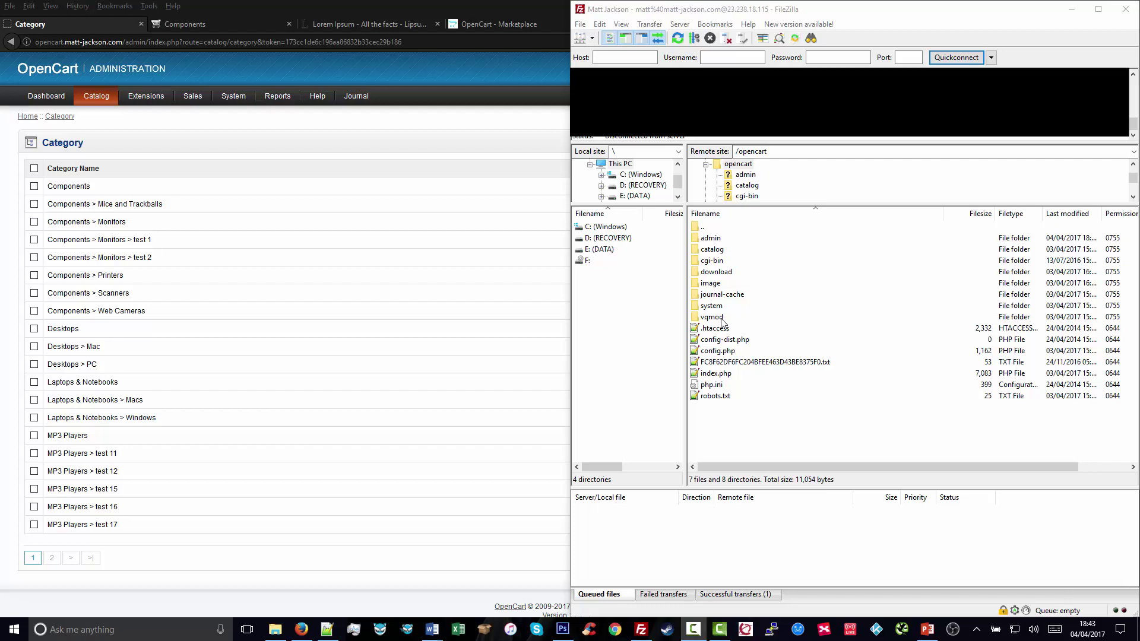
- Browse the server's vqmod/xml folder, select custom_title.xml, and return to the store admin
double_click(722, 321)
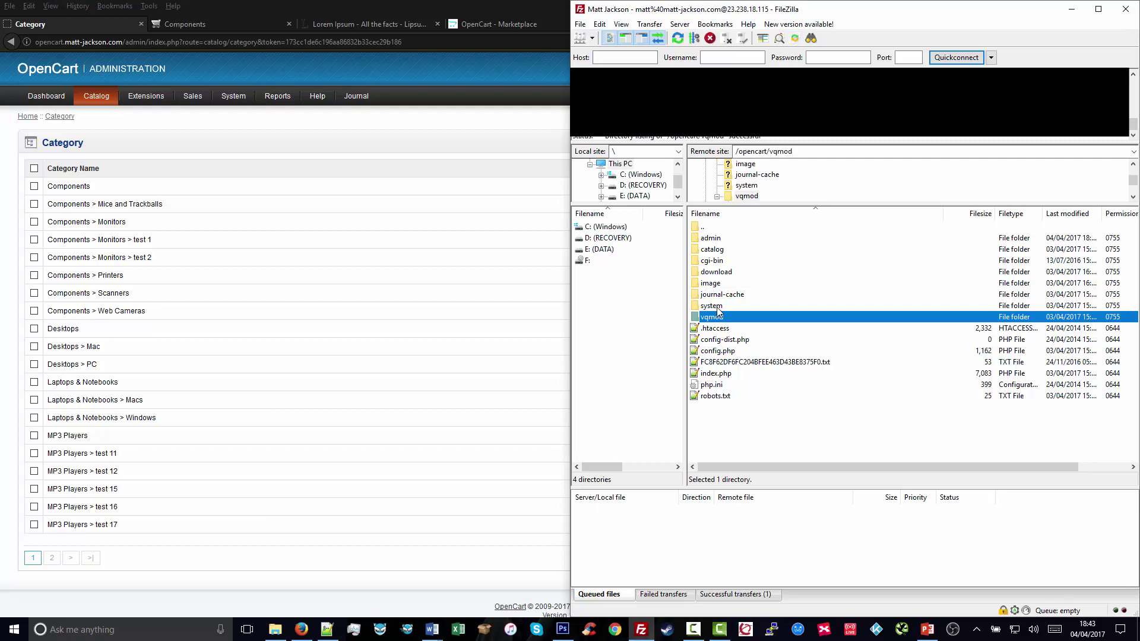
double_click(712, 273)
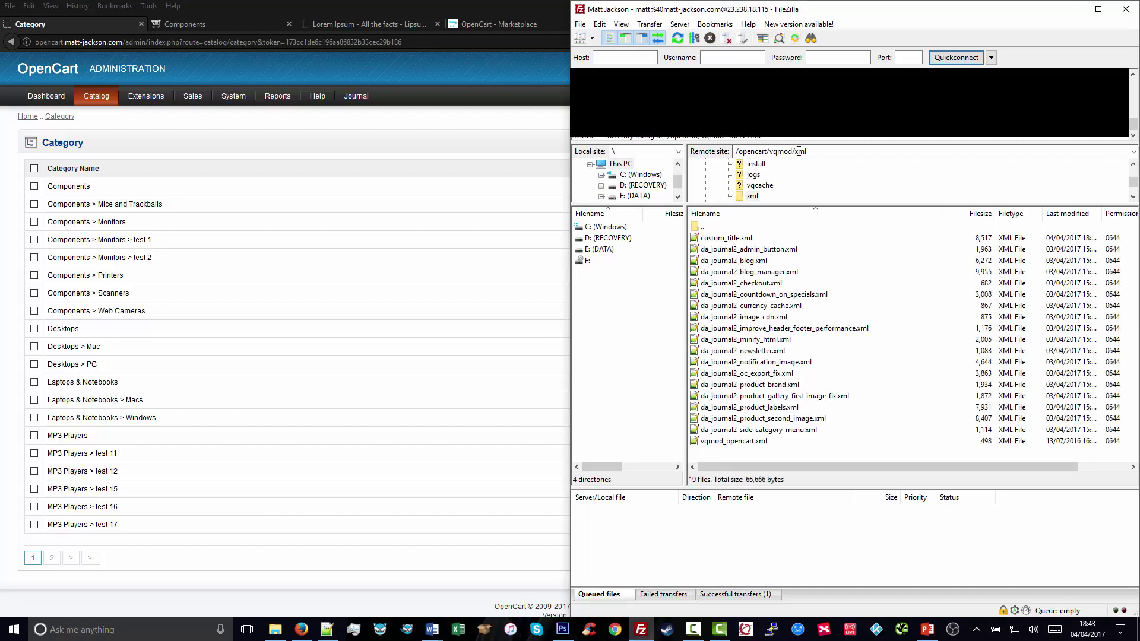
left_click(731, 241)
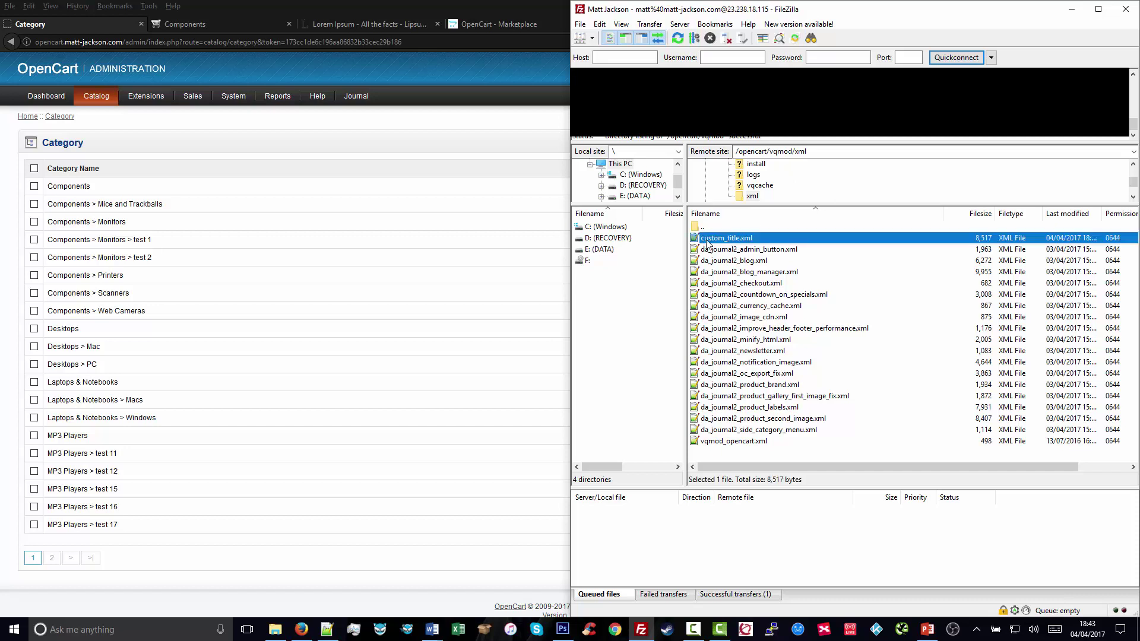
left_click(746, 246)
left_click(750, 240)
left_click(106, 129)
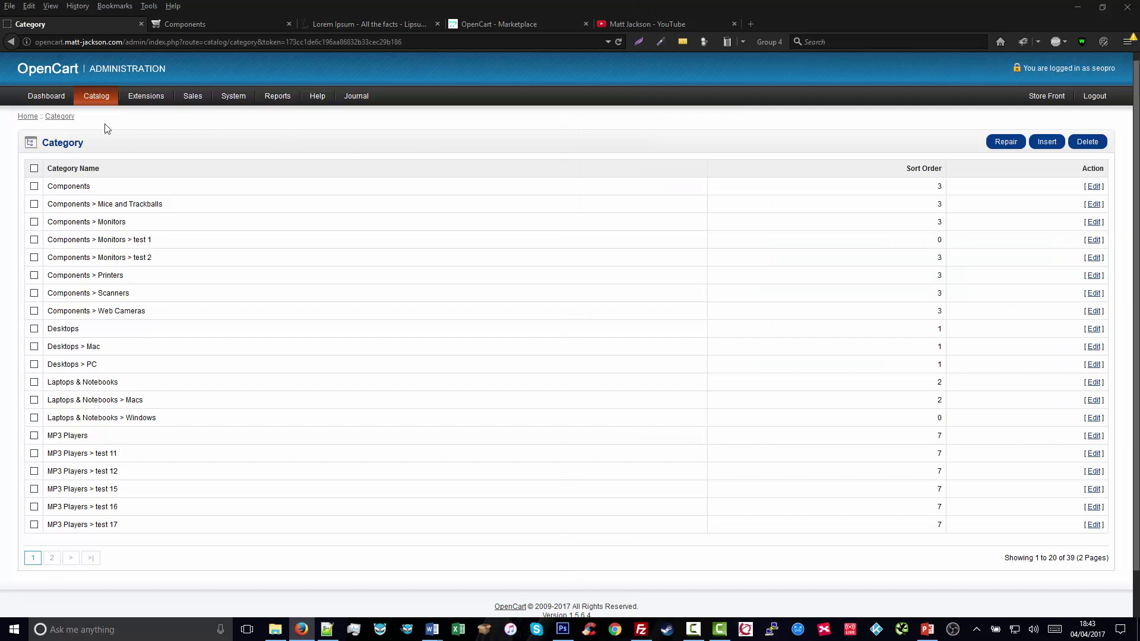
- Save the Apple Cinema 30" product from the products list and go back to categories
mouse_move(95, 100)
left_click(138, 133)
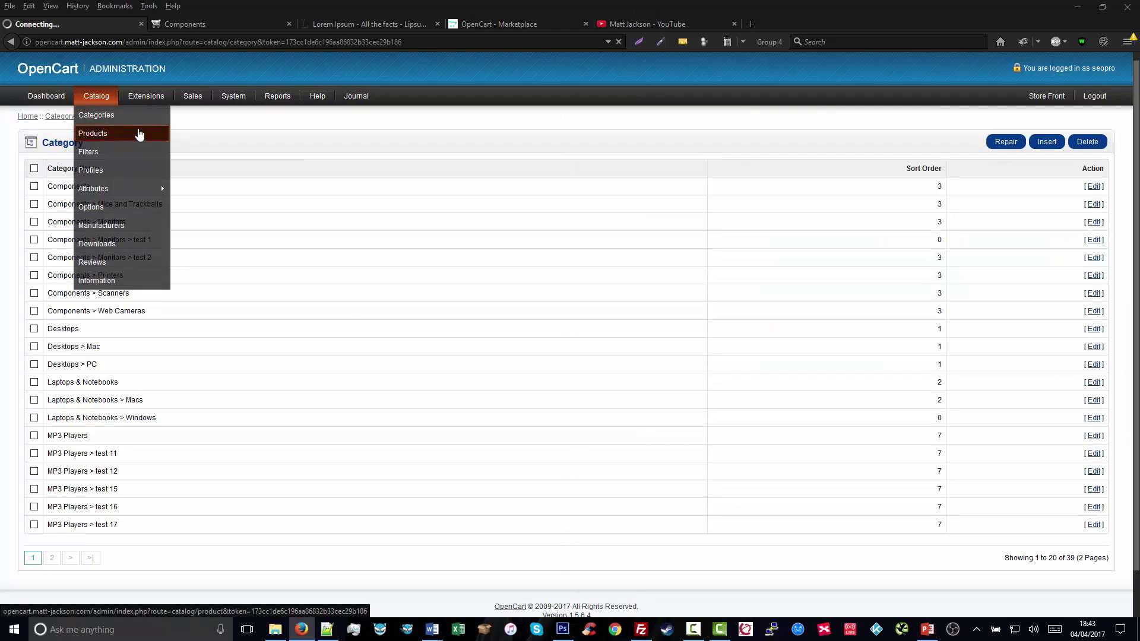
left_click(1092, 218)
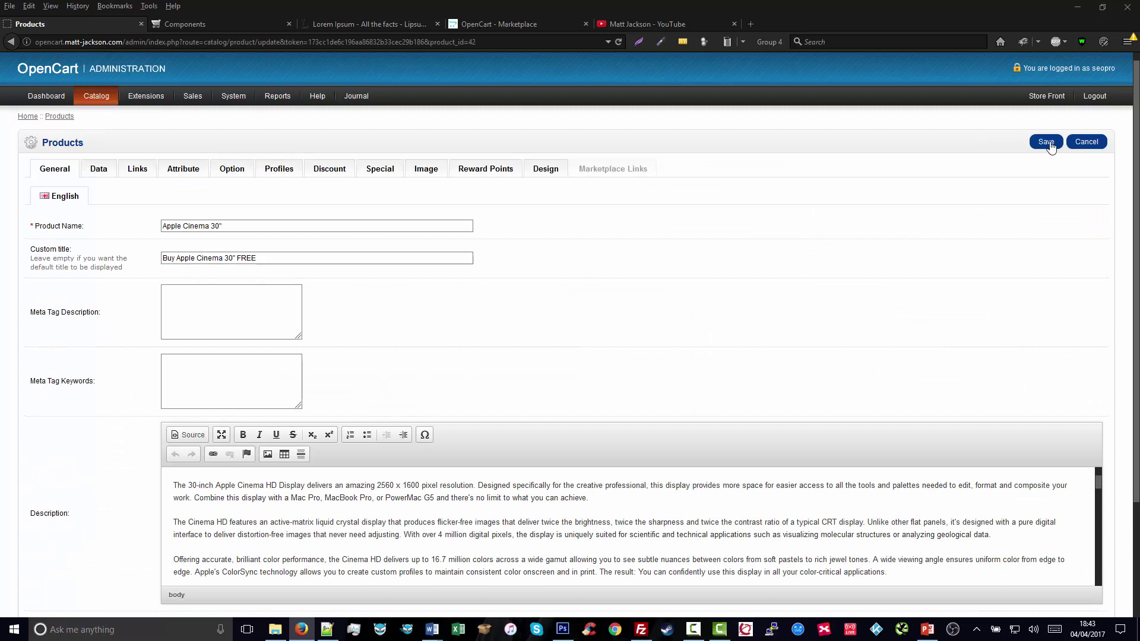
left_click(1047, 143)
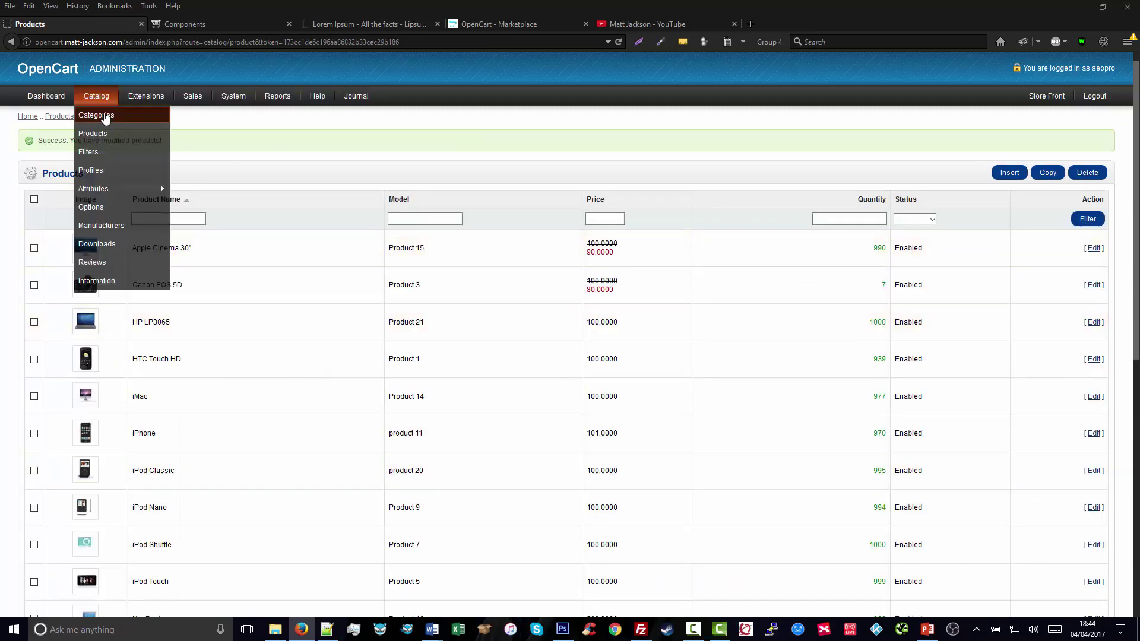
left_click(105, 117)
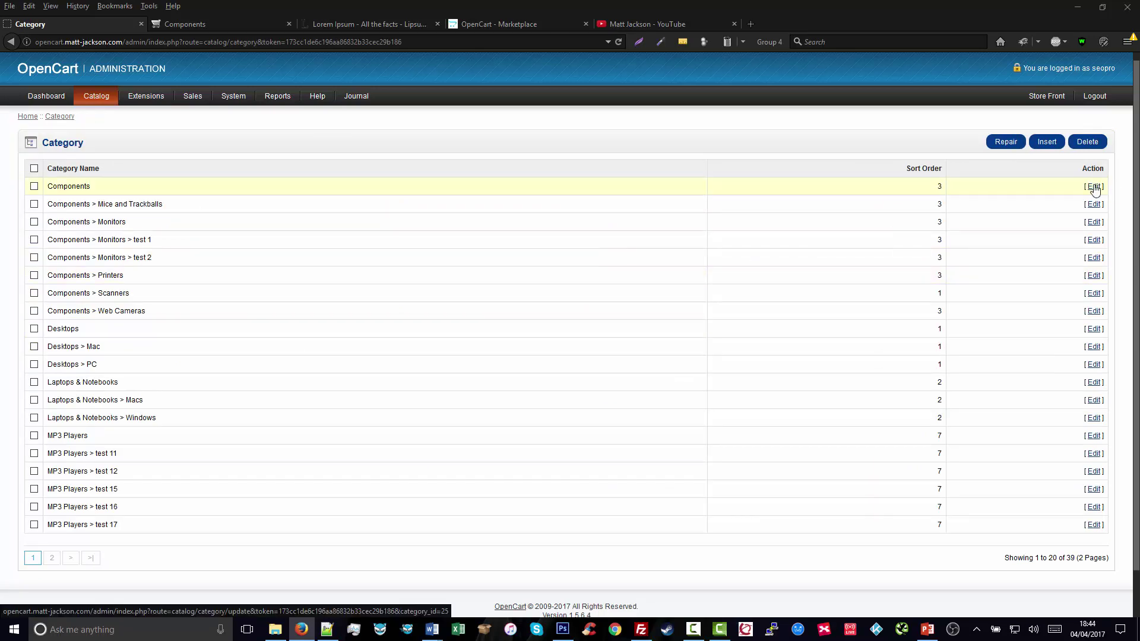
- Enter 'Buy Components Online - FREE DELIVERY' in the Components Custom title field and save
left_click(1094, 188)
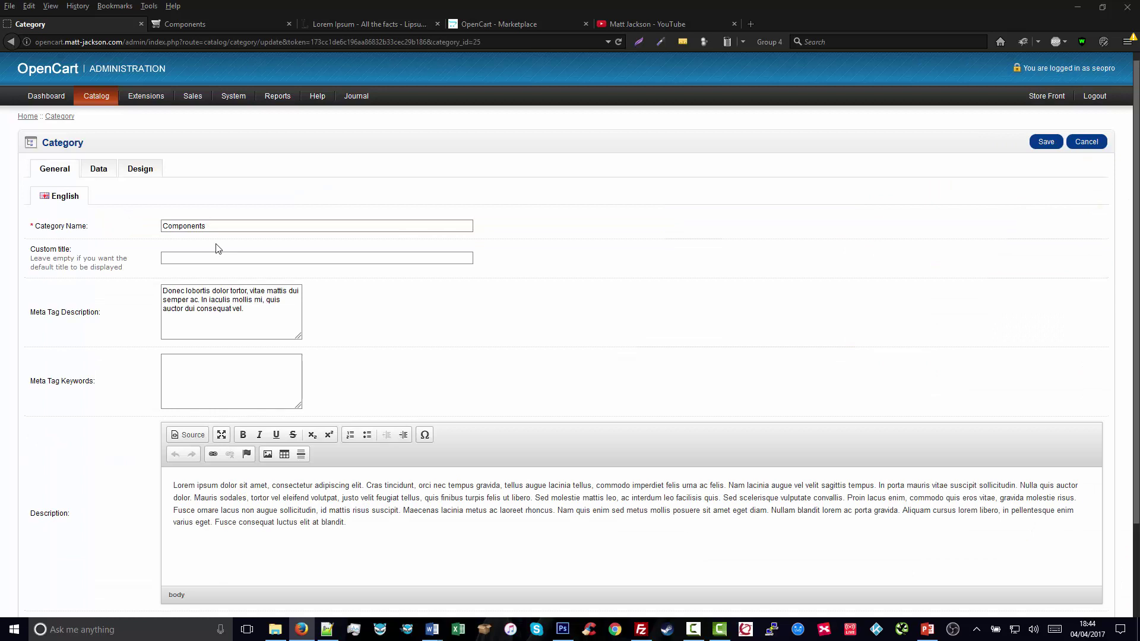
left_click_drag(34, 249, 117, 268)
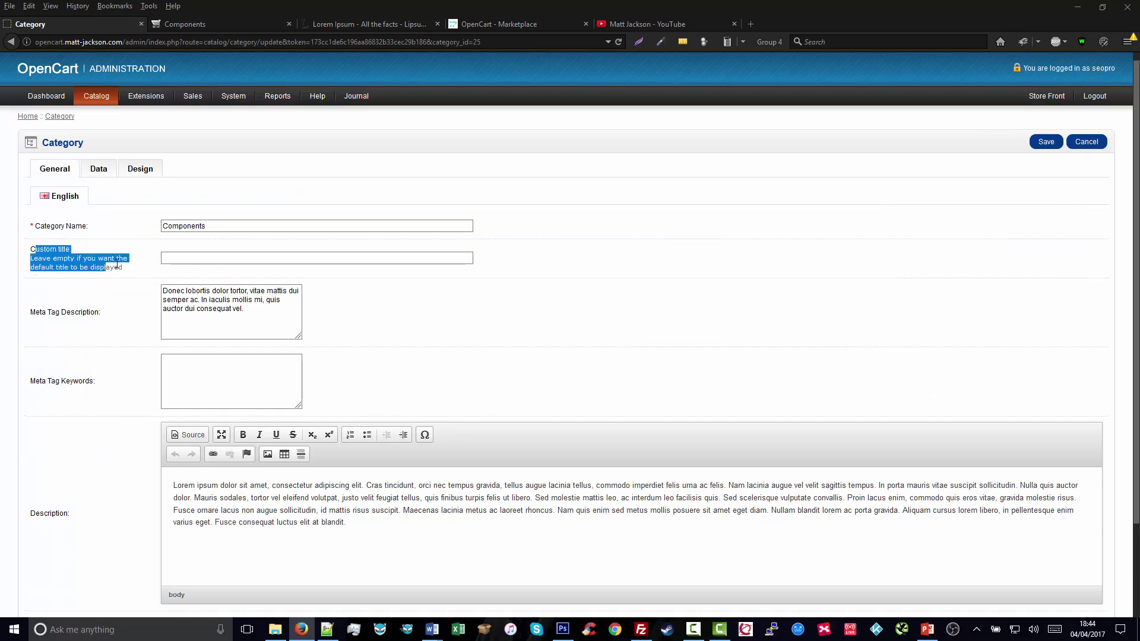
left_click(181, 259)
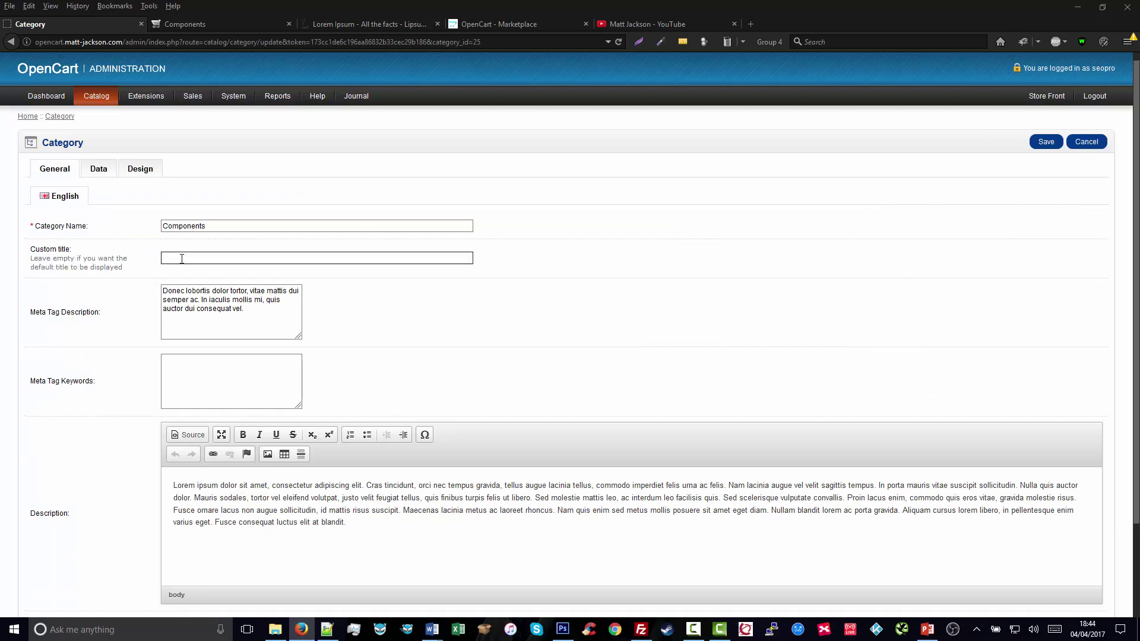
type("Buy")
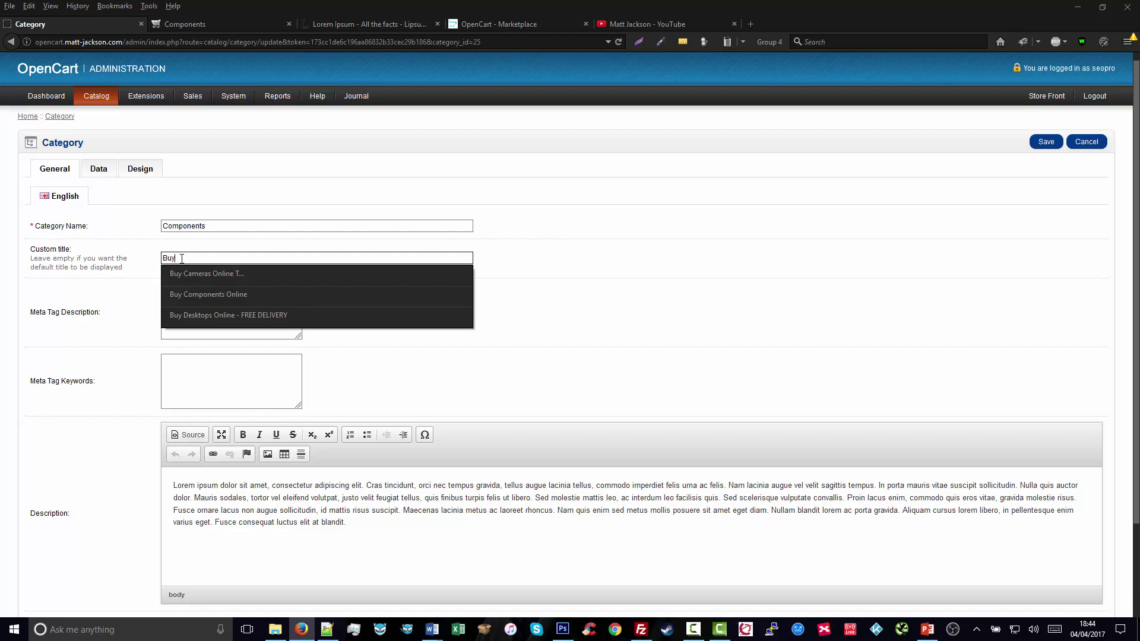
type(" Componen")
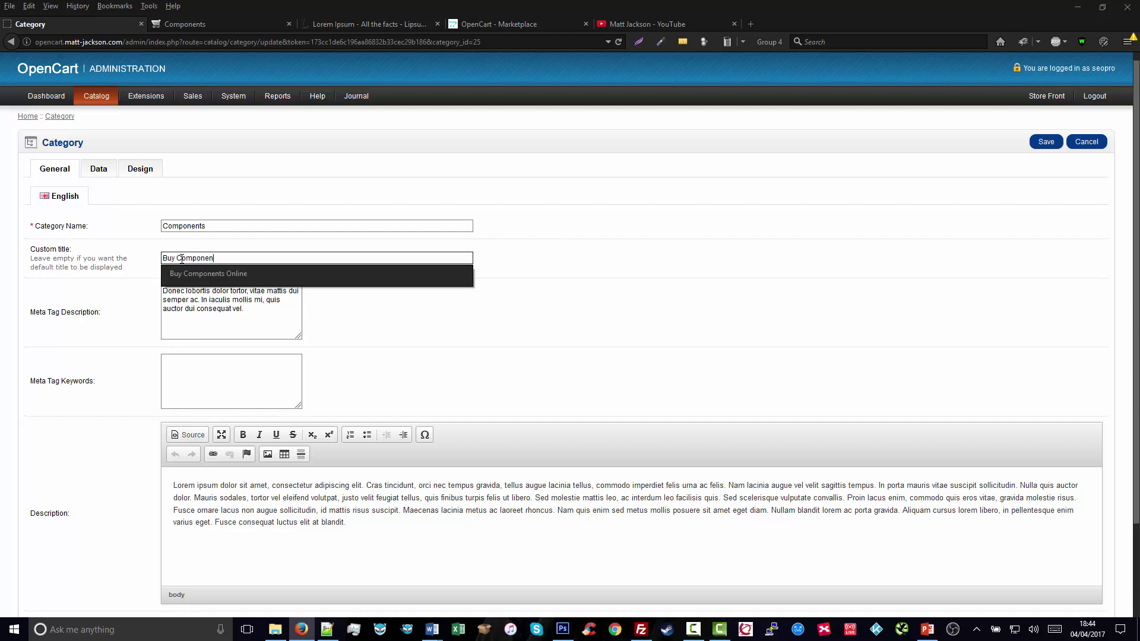
type("ts Online")
type(" - FREE D")
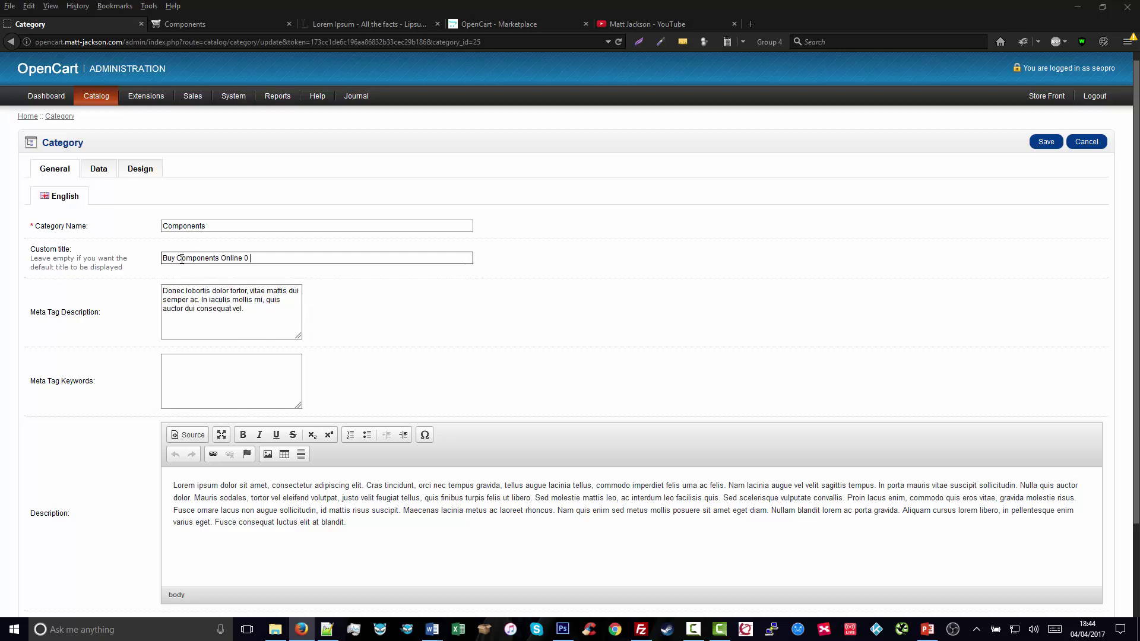
type("ELIVERY")
left_click(1045, 142)
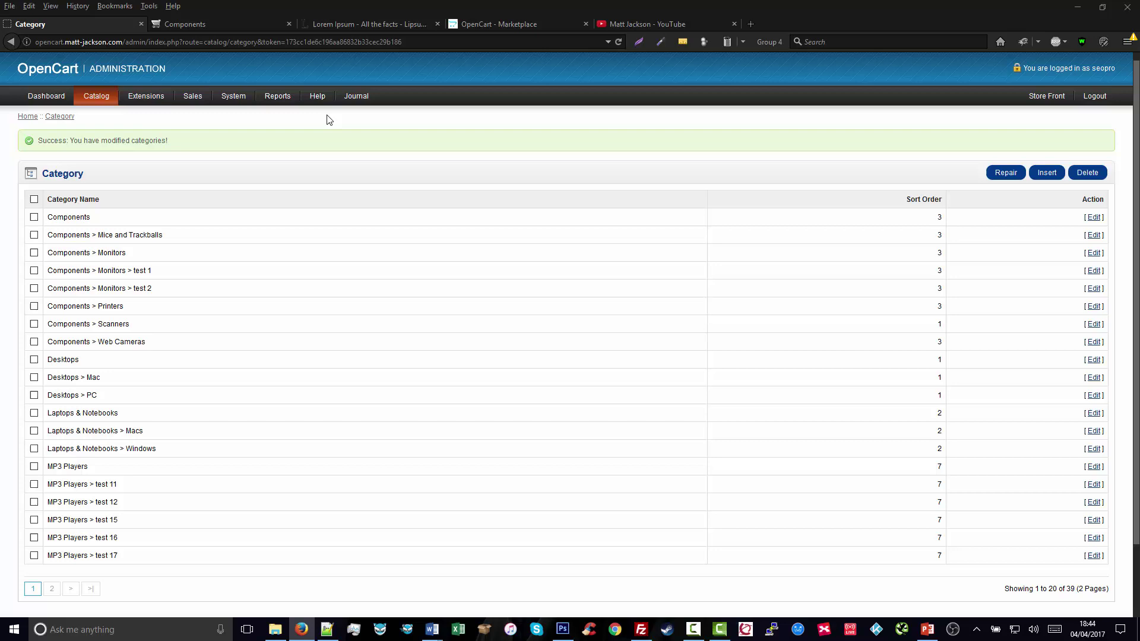
- Switch to the storefront Components tab to check its new page title
left_click(184, 28)
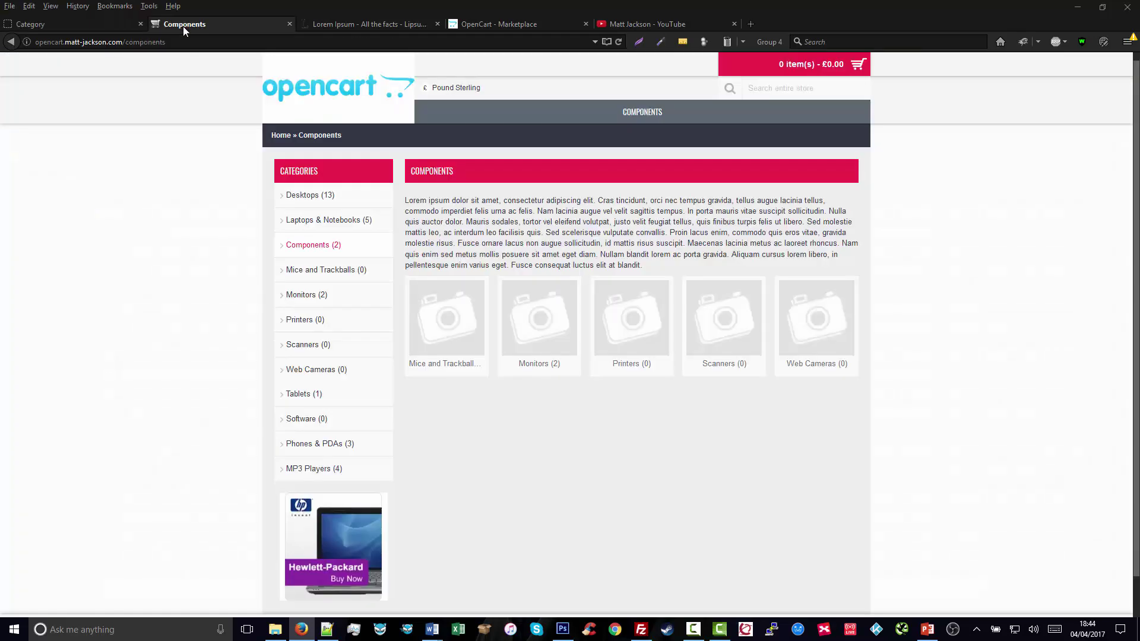